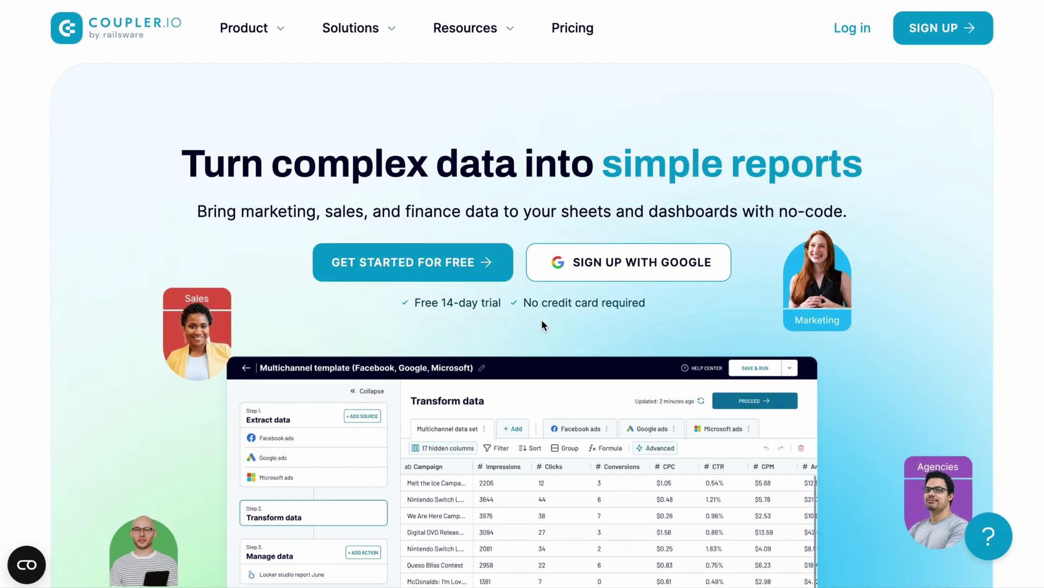
- Sign up to Coupler.io with the demo Google account and start a new importer
{"action": "left_click", "coordinate": [580, 264]}
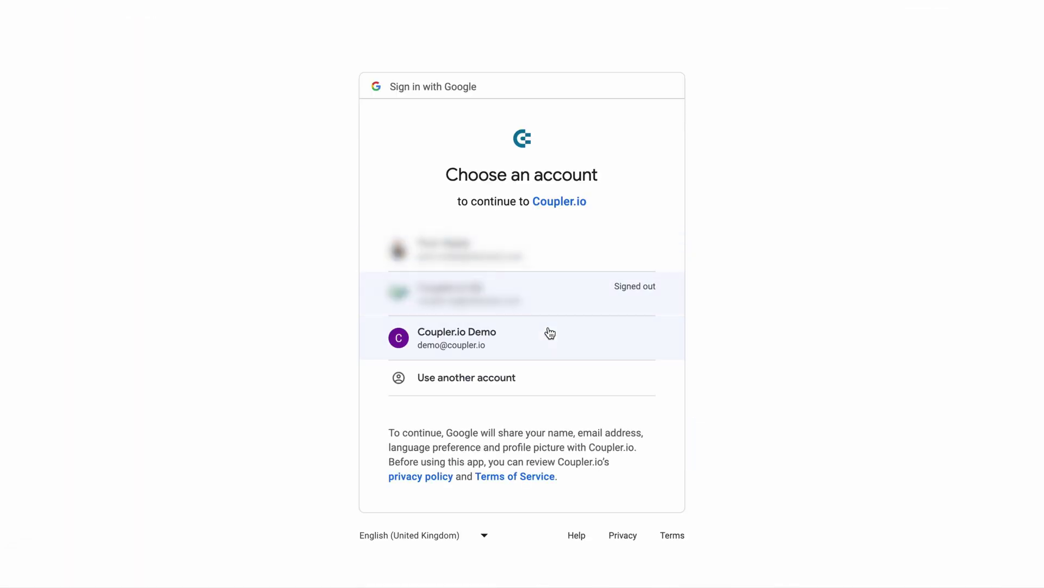
{"action": "left_click", "coordinate": [549, 333]}
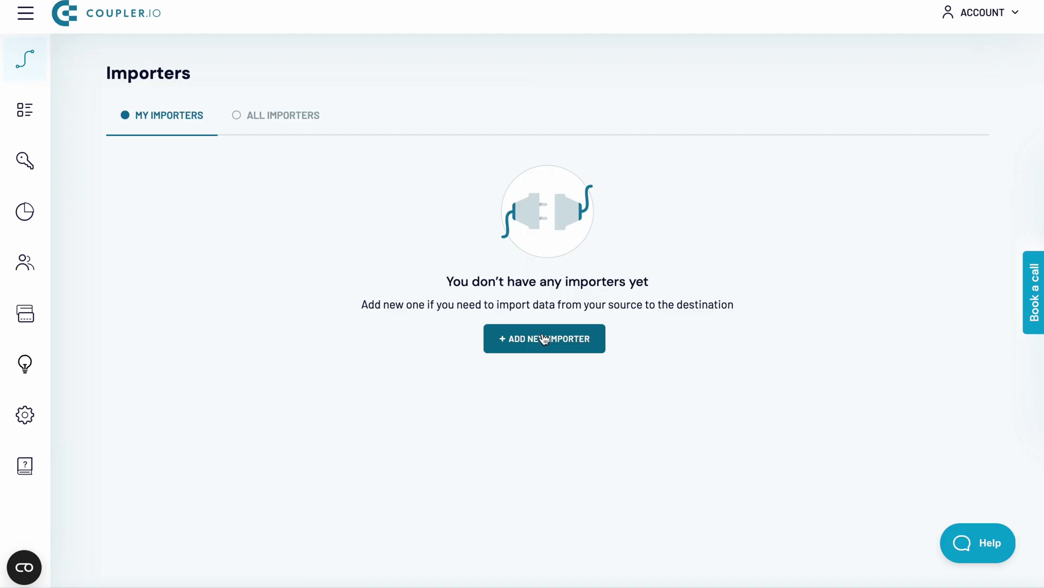
{"action": "left_click", "coordinate": [544, 339]}
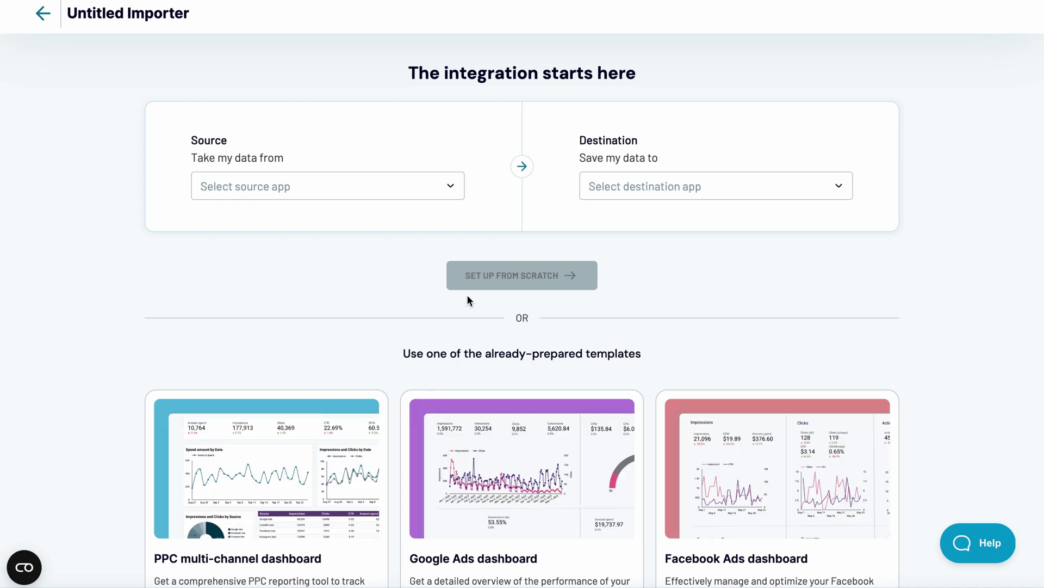
- Choose Google Analytics 4 as the source and Google Sheets as the destination
{"action": "left_click", "coordinate": [324, 194]}
{"action": "scroll", "coordinate": [303, 312], "scroll_direction": "down", "scroll_amount": 3}
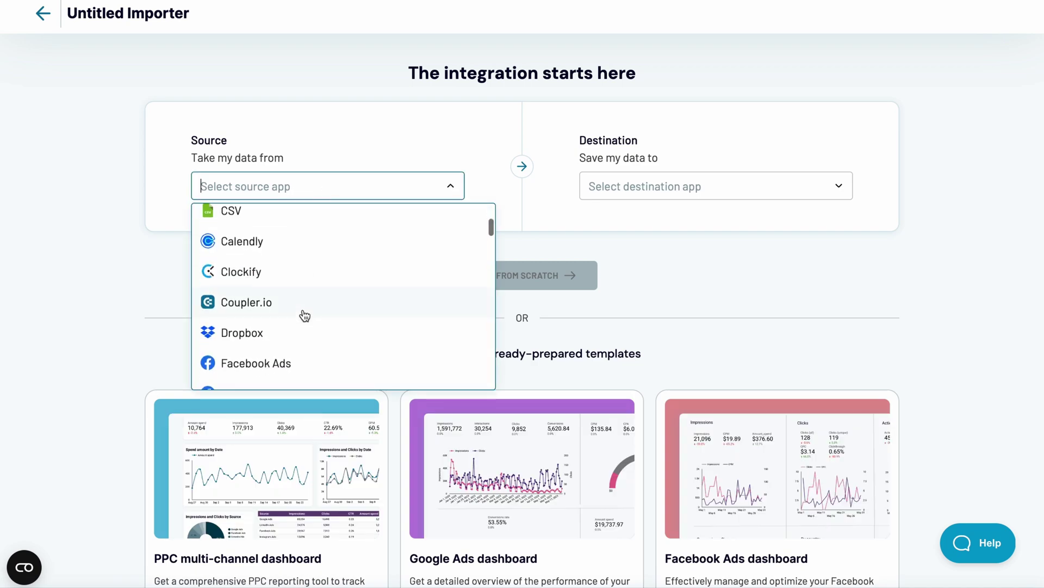
{"action": "scroll", "coordinate": [305, 315], "scroll_direction": "down", "scroll_amount": 3}
{"action": "left_click", "coordinate": [303, 334]}
{"action": "left_click", "coordinate": [648, 195]}
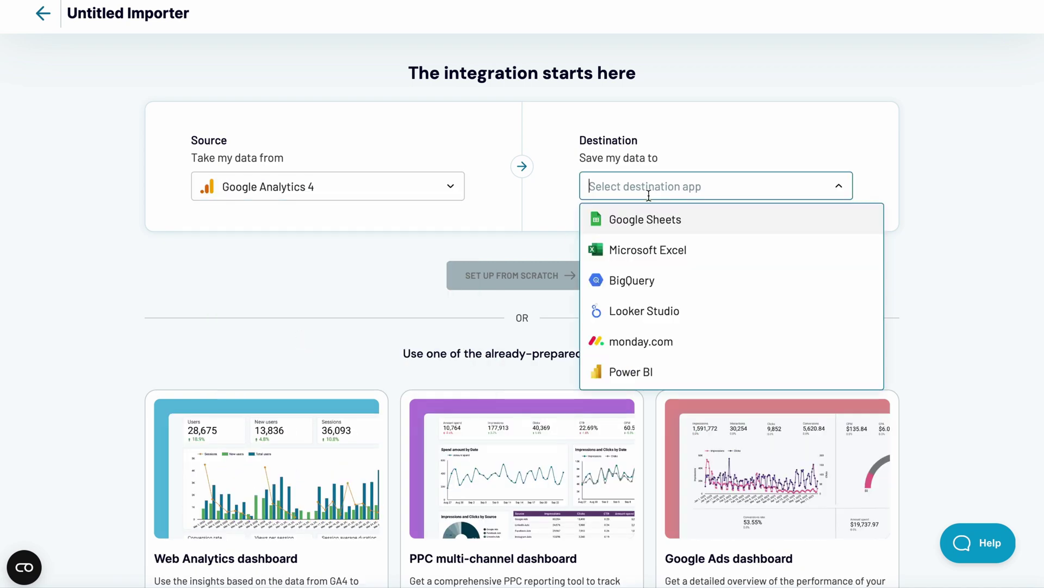
{"action": "left_click", "coordinate": [662, 219]}
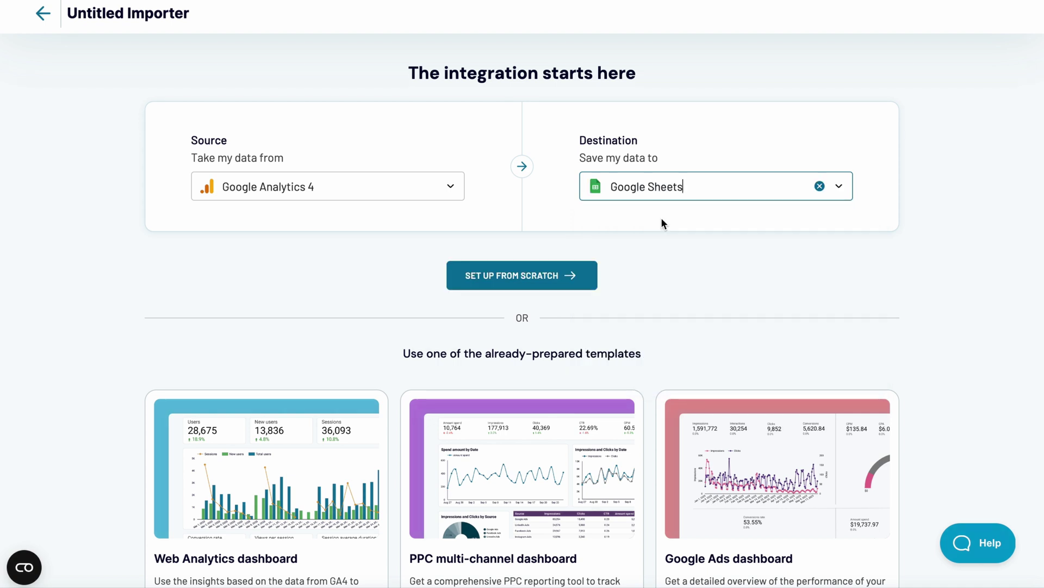
- Set up from scratch and connect a Google Analytics login, allowing Coupler.io access
{"action": "left_click", "coordinate": [536, 277]}
{"action": "left_click", "coordinate": [589, 256]}
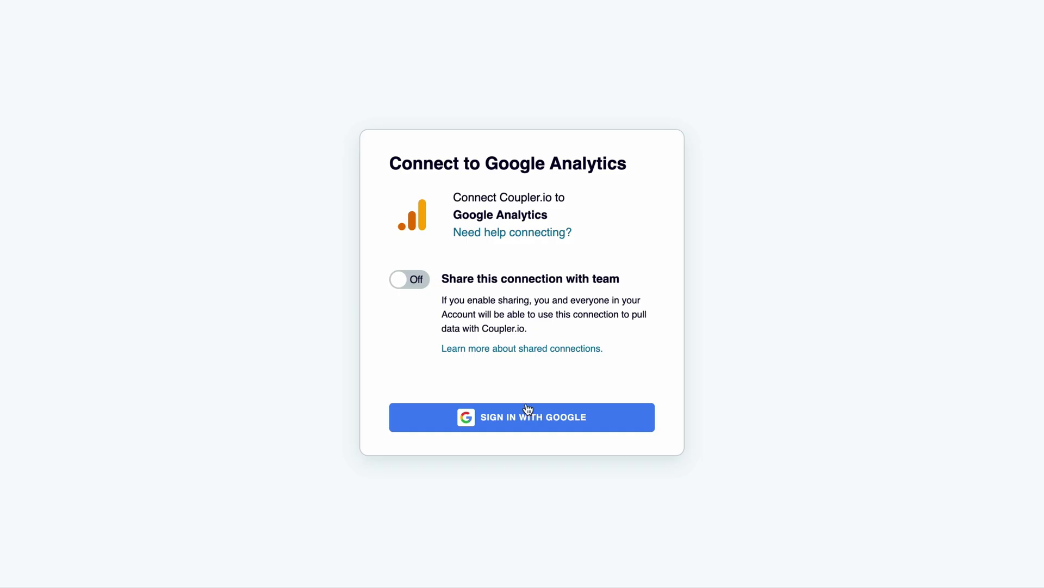
{"action": "left_click", "coordinate": [527, 408]}
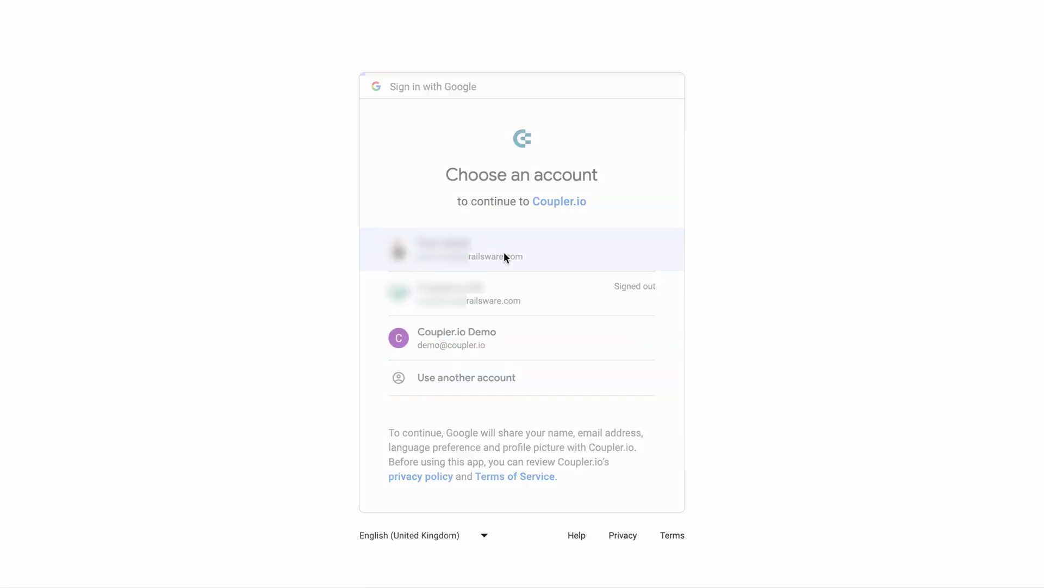
{"action": "left_click", "coordinate": [505, 254]}
{"action": "left_click", "coordinate": [569, 459]}
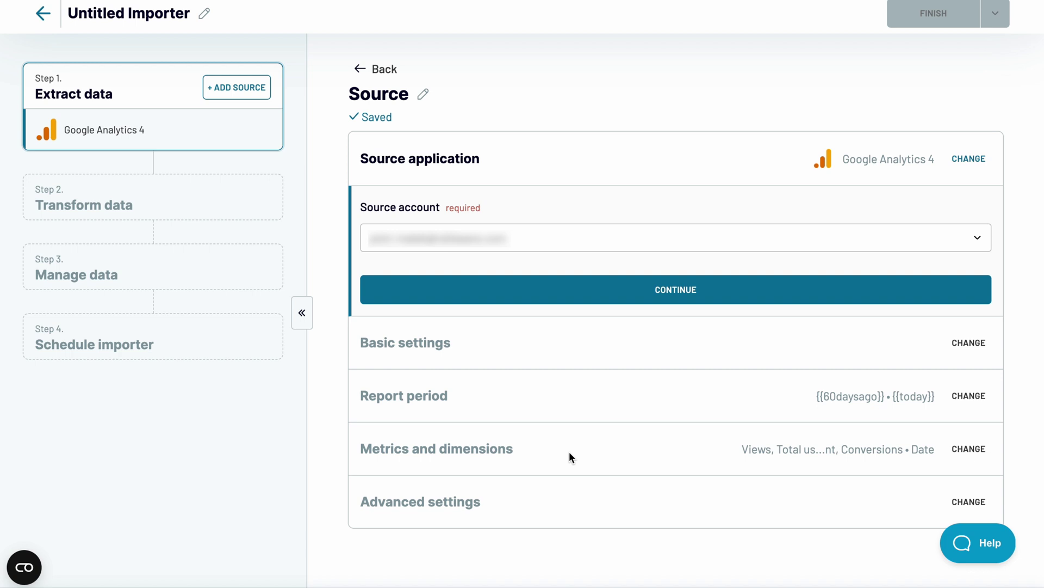
{"action": "left_click", "coordinate": [572, 297]}
- Select the Coupler.io account and the Coupler.io GA4 property
{"action": "left_click", "coordinate": [536, 326]}
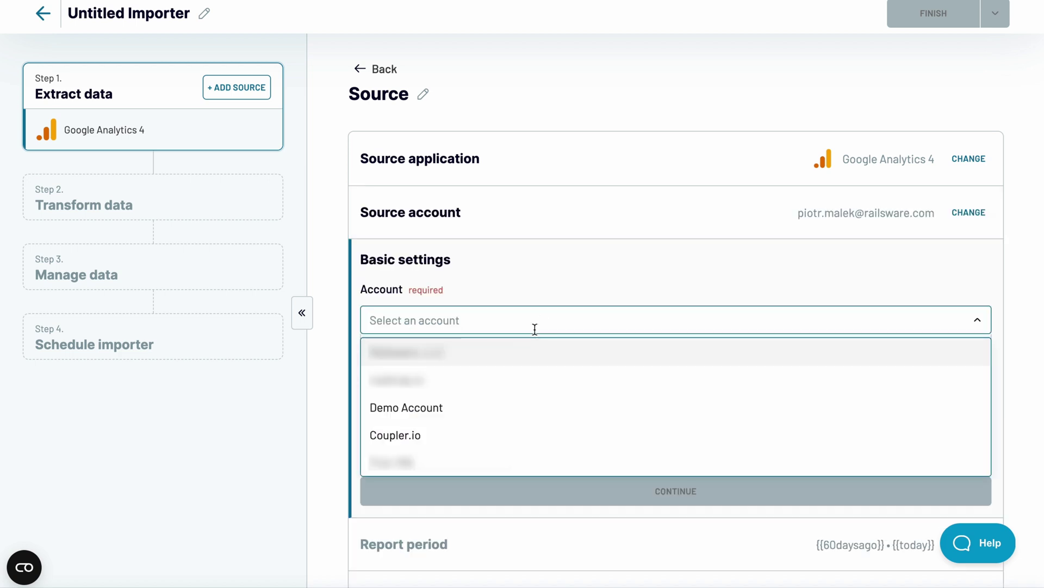
{"action": "left_click", "coordinate": [469, 437]}
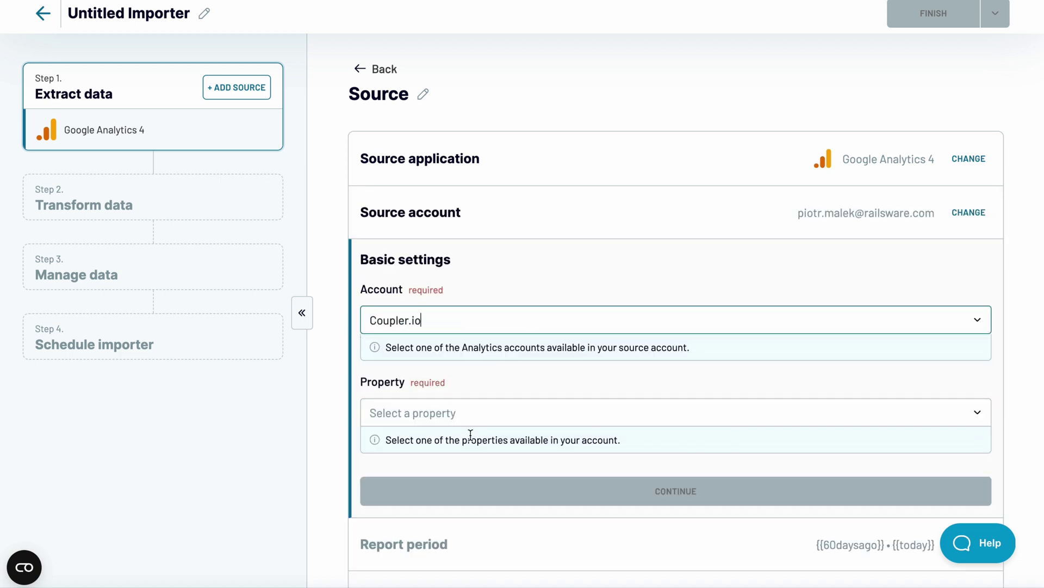
{"action": "left_click", "coordinate": [471, 414]}
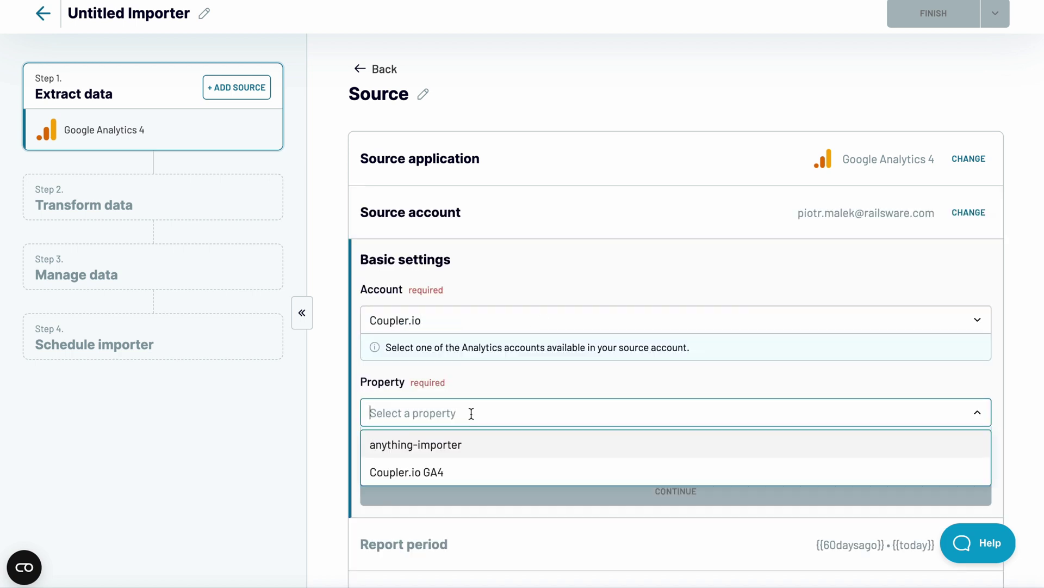
{"action": "left_click", "coordinate": [459, 472]}
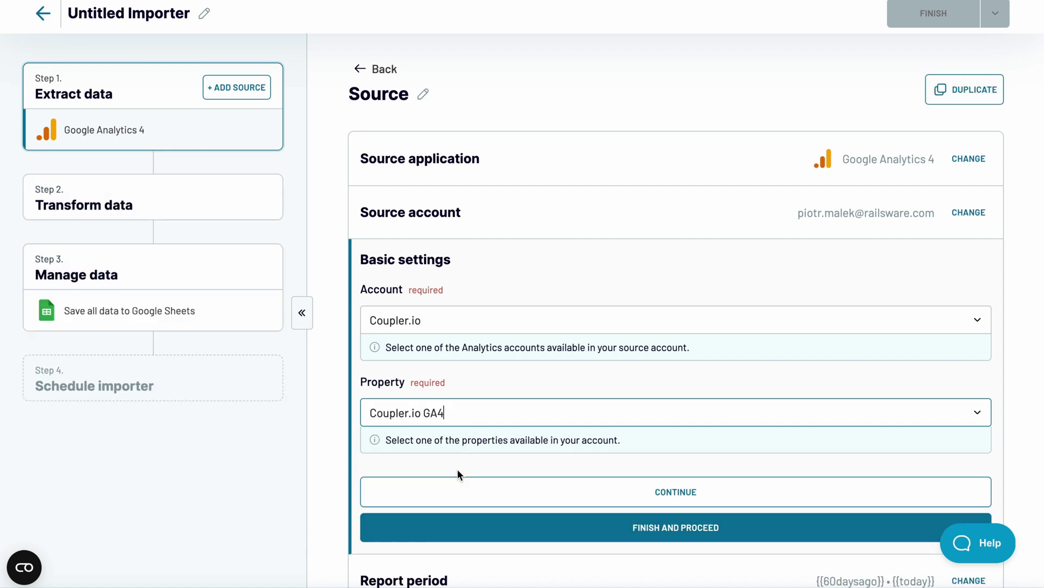
- Keep the default {{60daysago}} to {{today}} report period and continue to metrics and dimensions
{"action": "left_click", "coordinate": [526, 491]}
{"action": "left_click", "coordinate": [488, 381]}
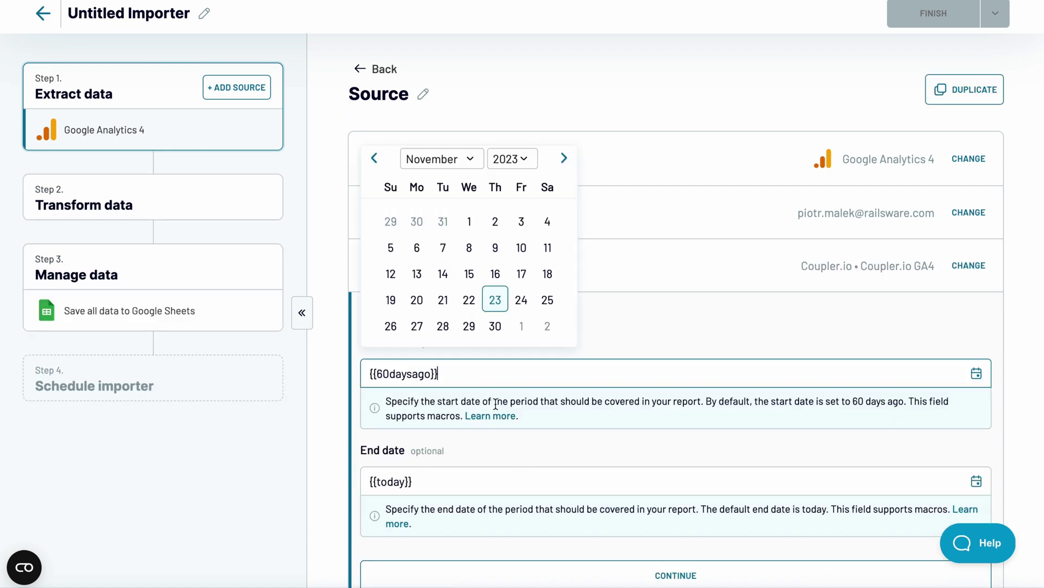
{"action": "left_click", "coordinate": [580, 567]}
{"action": "left_click", "coordinate": [580, 568]}
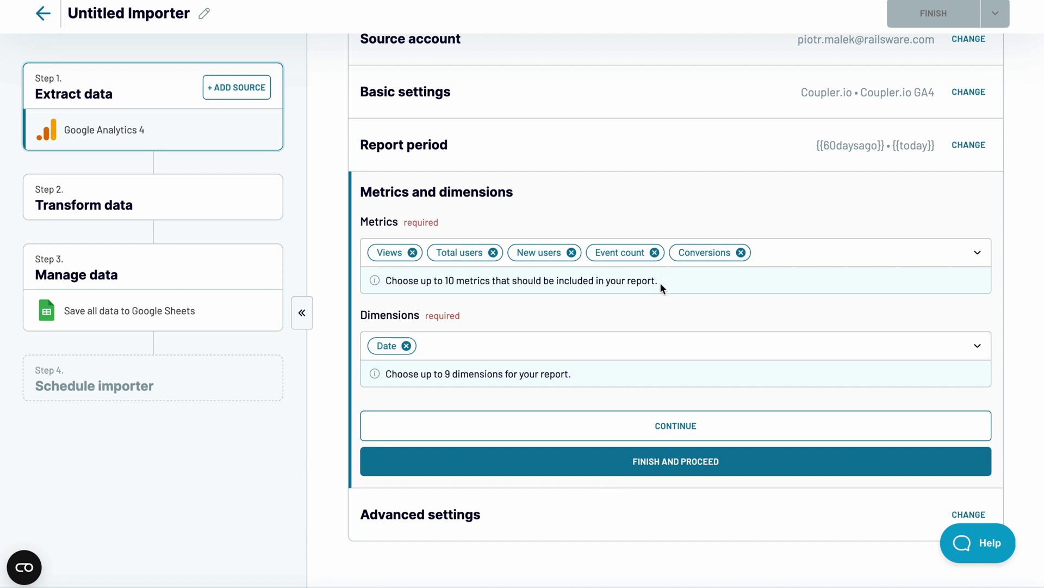
- Replace Event count and Conversions with sign_up Conversions count and User conversion rate metrics
{"action": "left_click", "coordinate": [654, 253]}
{"action": "left_click", "coordinate": [658, 252]}
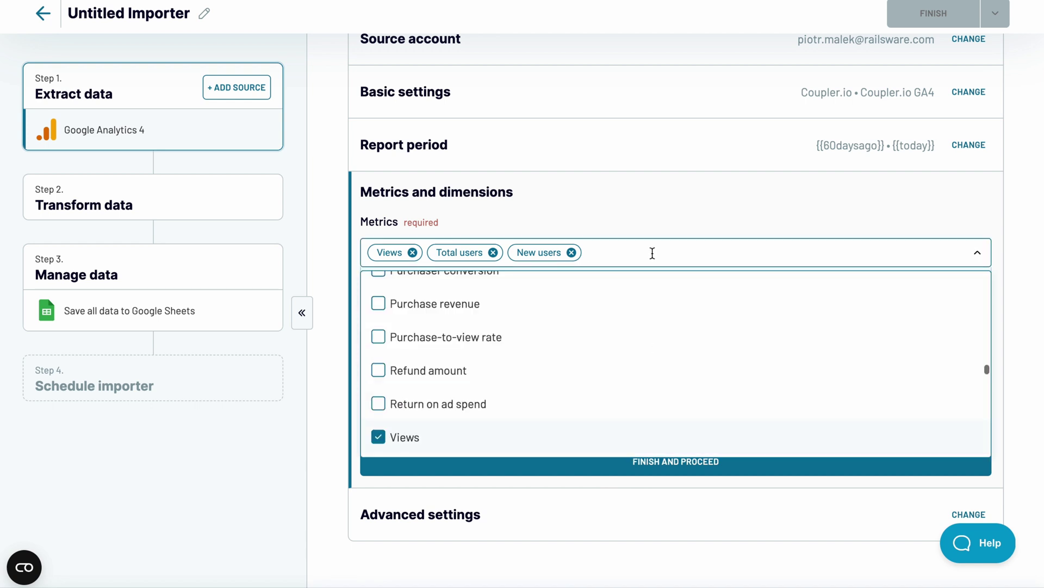
{"action": "type", "text": "sign_up"}
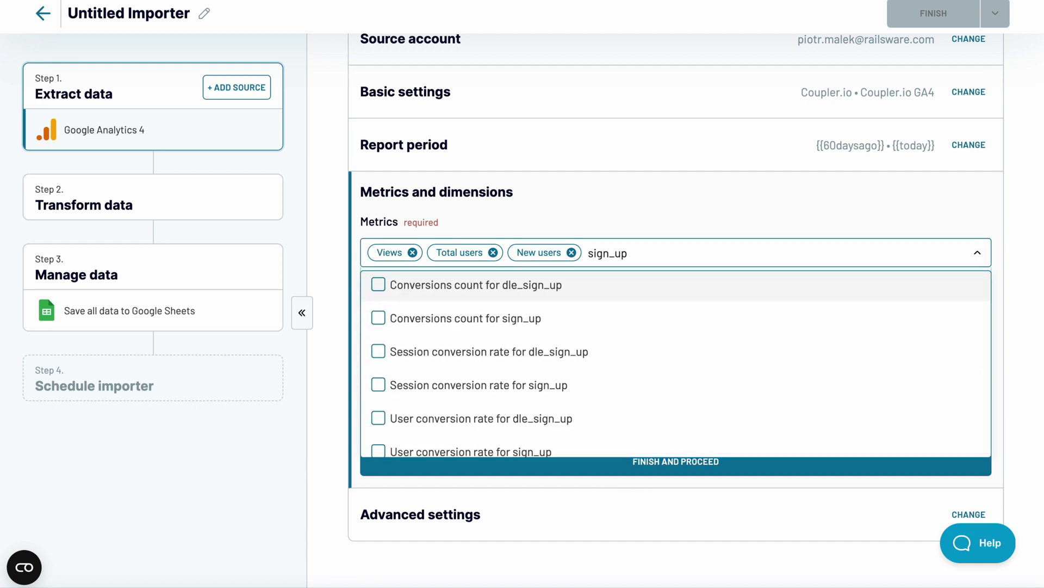
{"action": "left_click", "coordinate": [620, 317]}
{"action": "type", "text": "sign_up"}
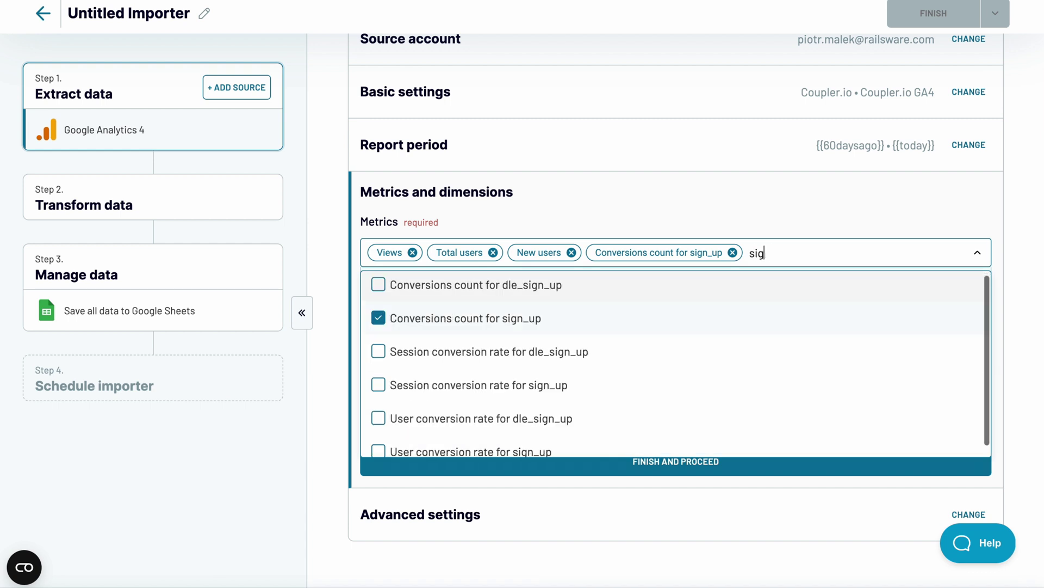
{"action": "left_click", "coordinate": [583, 451]}
{"action": "left_click", "coordinate": [583, 464]}
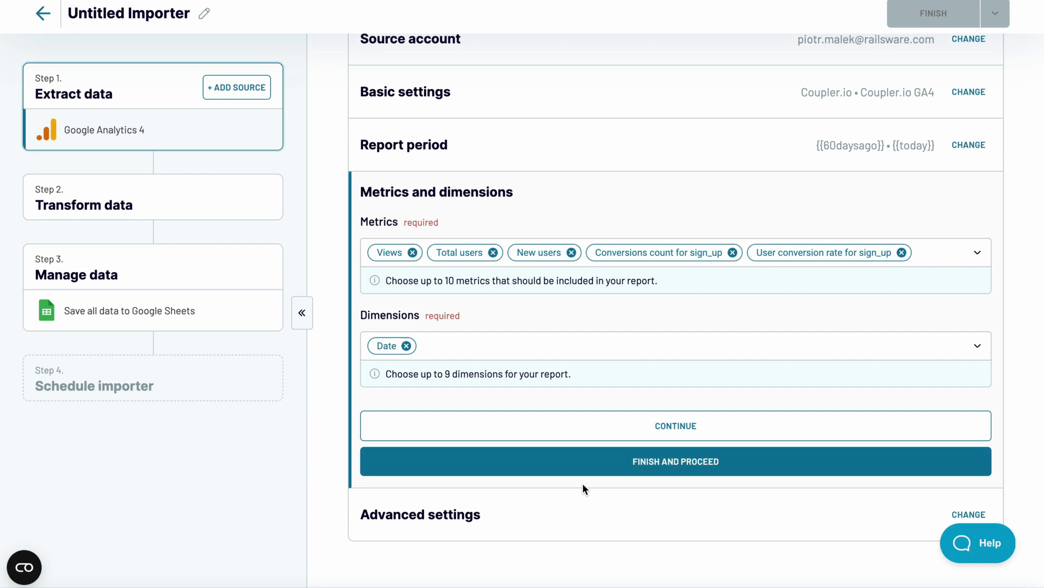
- Replace the Date dimension with Landing page
{"action": "left_click", "coordinate": [407, 346]}
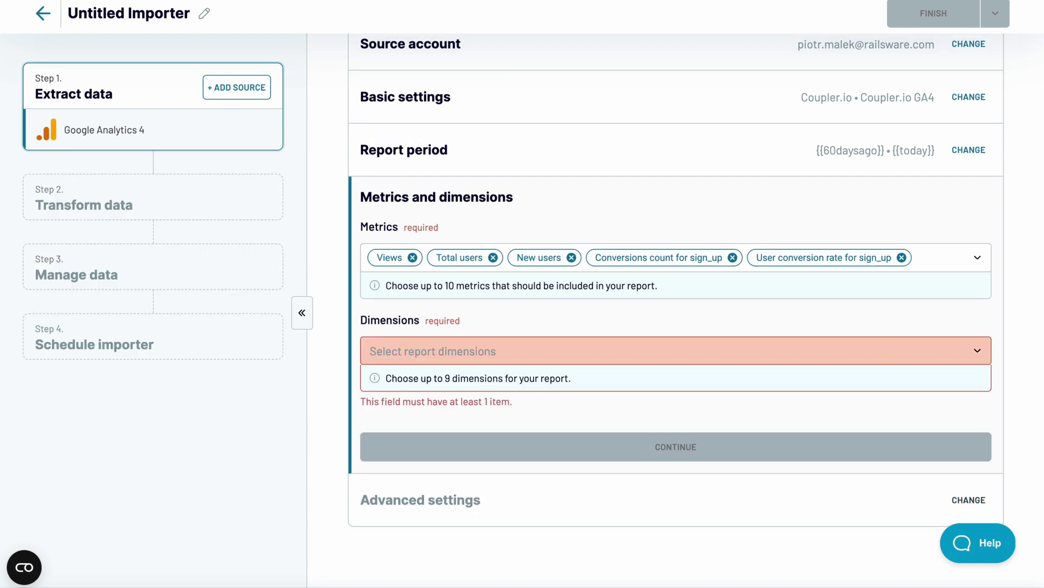
{"action": "type", "text": "land"}
{"action": "left_click", "coordinate": [409, 387]}
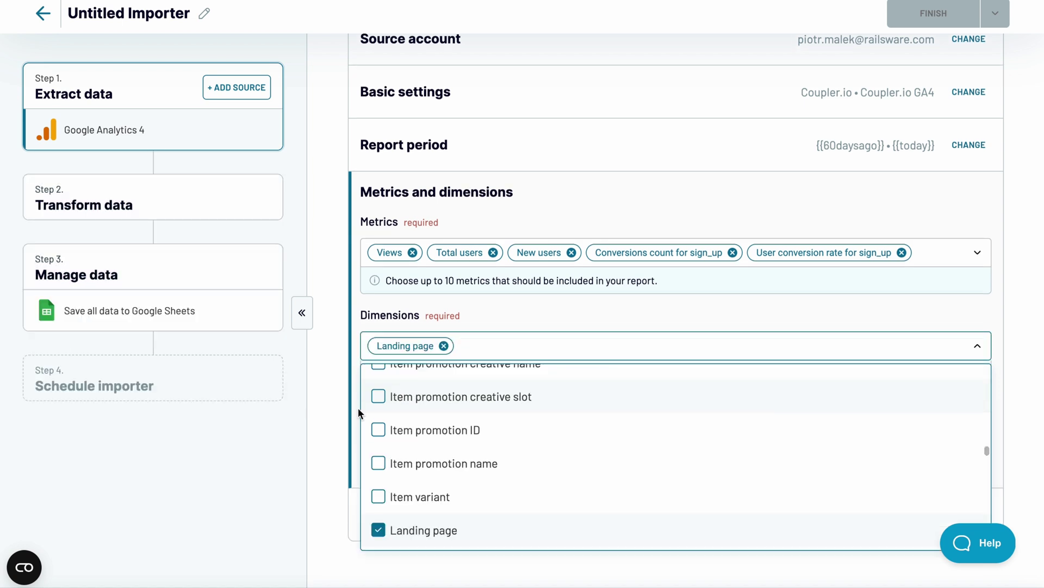
{"action": "left_click", "coordinate": [341, 411]}
- Finish the GA4 source, preview the 67 fetched rows in Transform data, and open Column management
{"action": "left_click", "coordinate": [472, 456]}
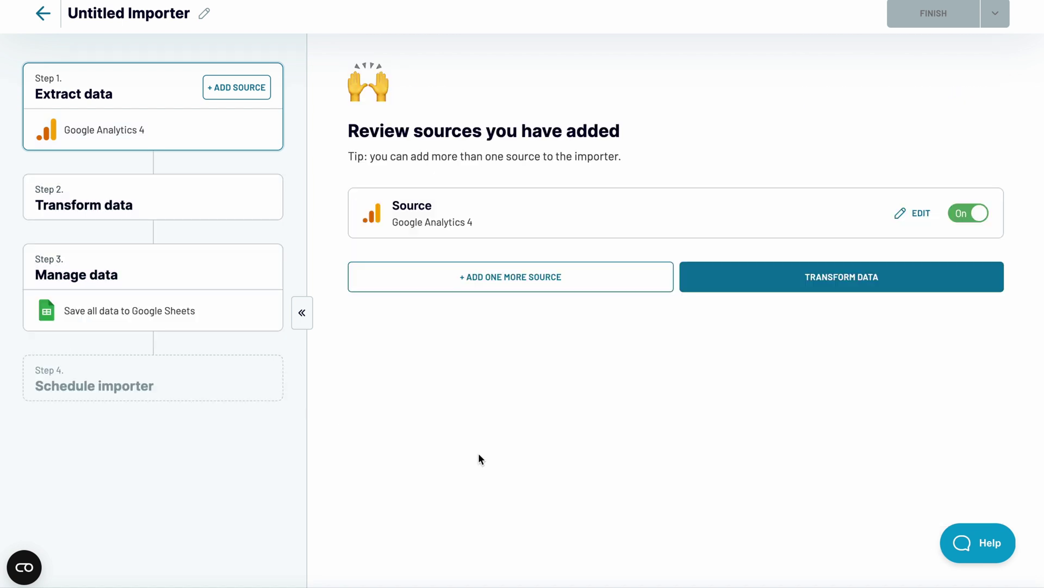
{"action": "left_click", "coordinate": [785, 288]}
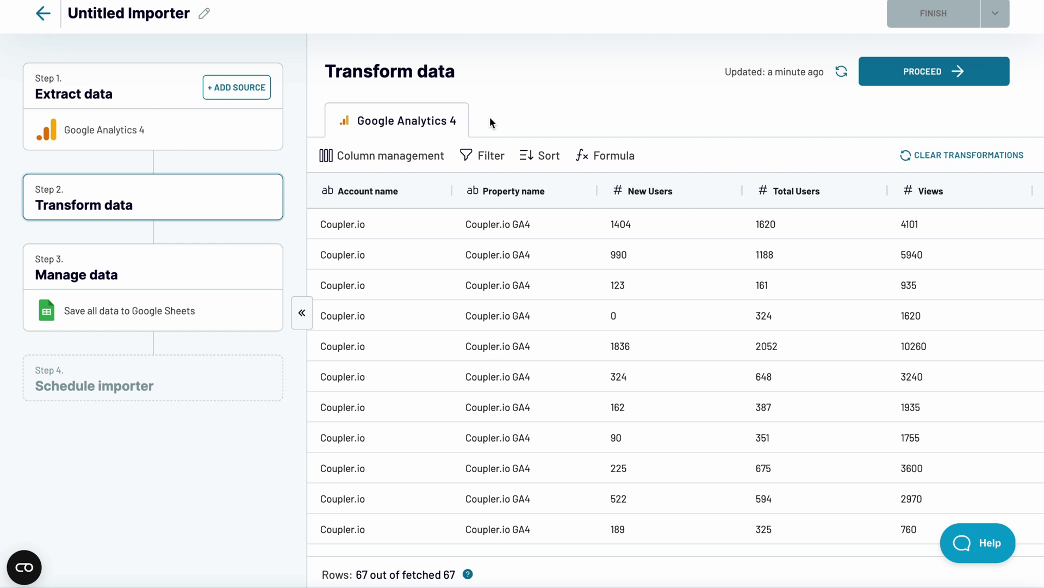
{"action": "left_click", "coordinate": [421, 165]}
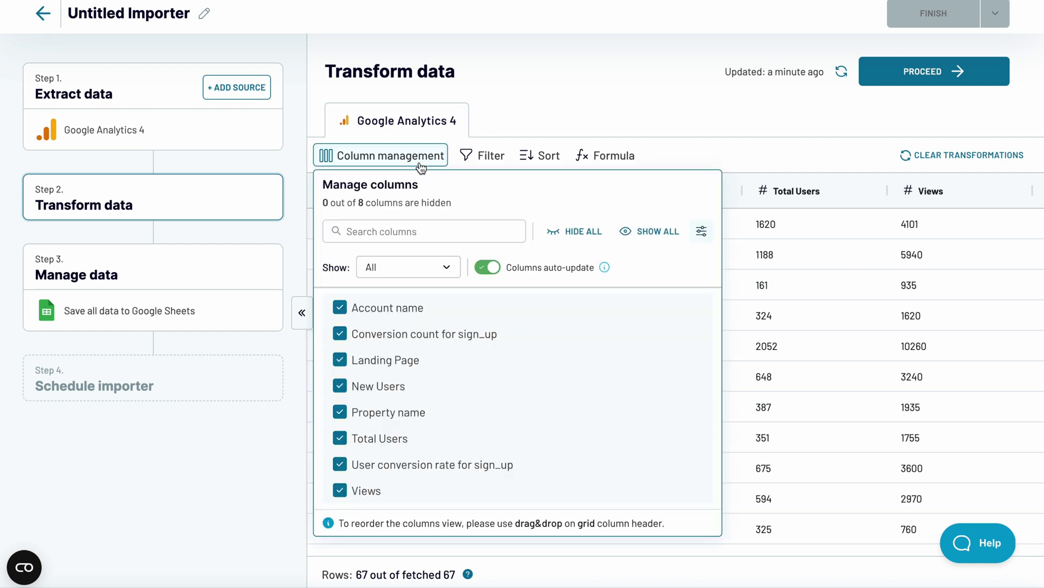
- Hide the Account name and Property name columns and move Landing Page to first
{"action": "left_click", "coordinate": [340, 309]}
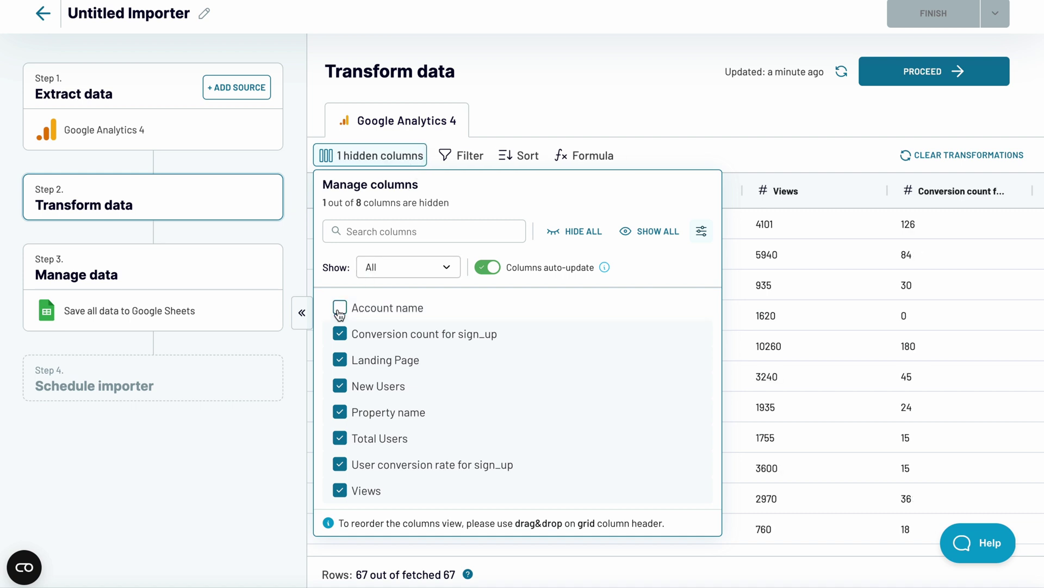
{"action": "left_click", "coordinate": [339, 412]}
{"action": "left_click", "coordinate": [288, 443]}
{"action": "scroll", "coordinate": [834, 308], "scroll_direction": "right", "scroll_amount": 3}
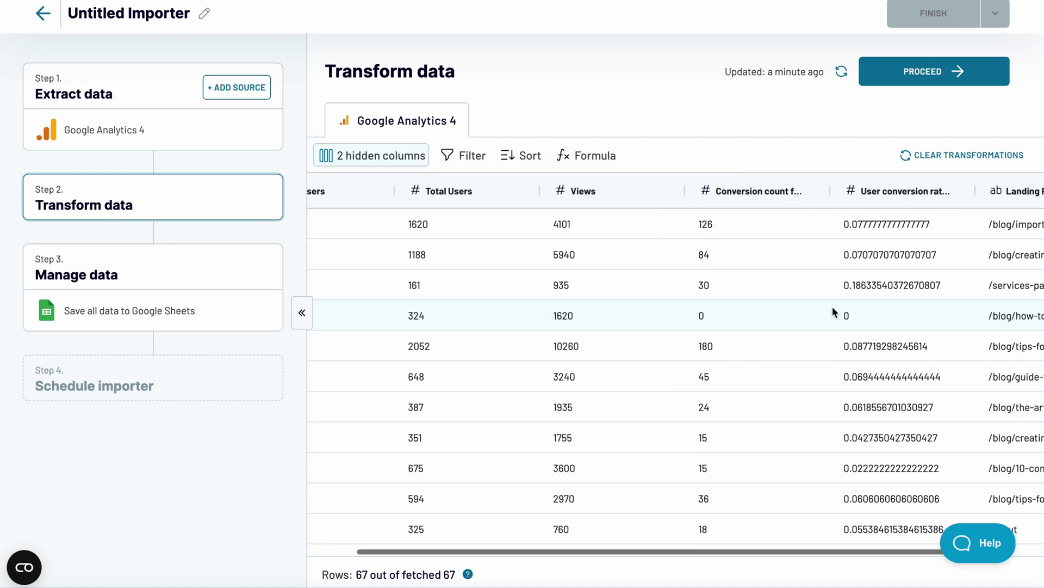
{"action": "left_click_drag", "start_coordinate": [1025, 196], "coordinate": [315, 214]}
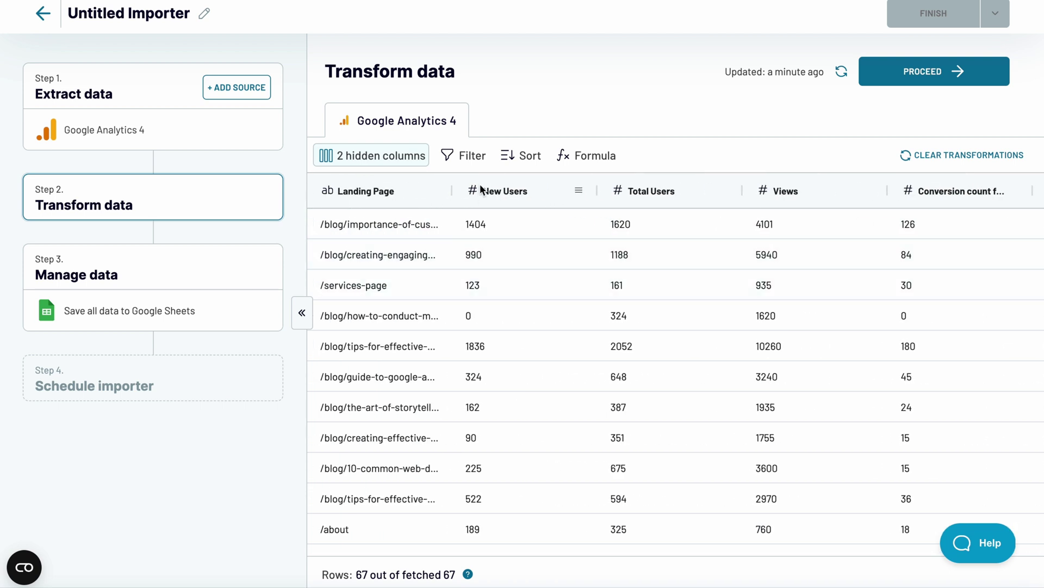
- Filter rows to Landing Page starting with /blog, leaving 39 of 67 rows
{"action": "left_click", "coordinate": [478, 162]}
{"action": "left_click", "coordinate": [514, 227]}
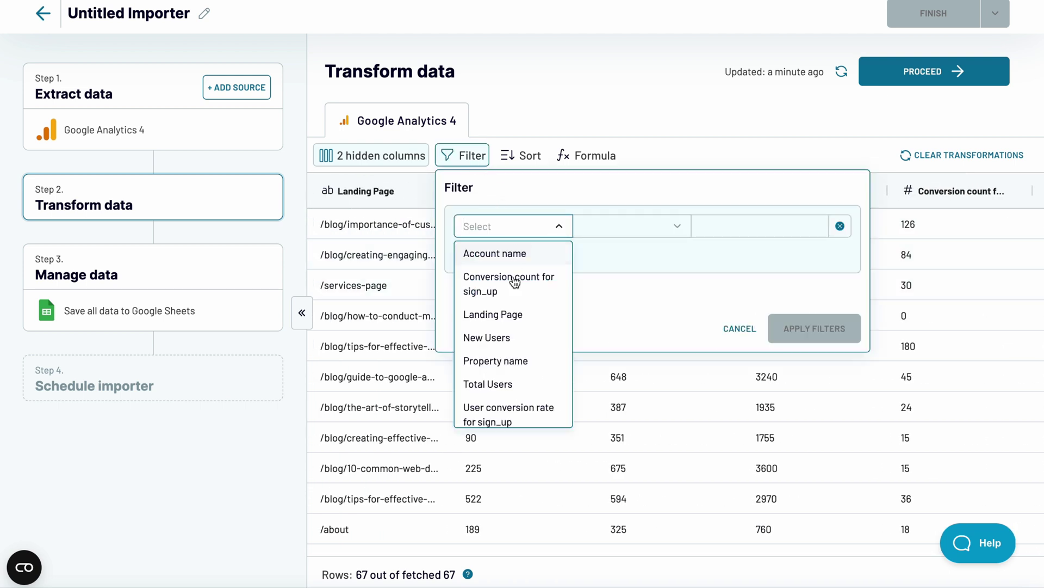
{"action": "left_click", "coordinate": [518, 311]}
{"action": "left_click", "coordinate": [635, 227]}
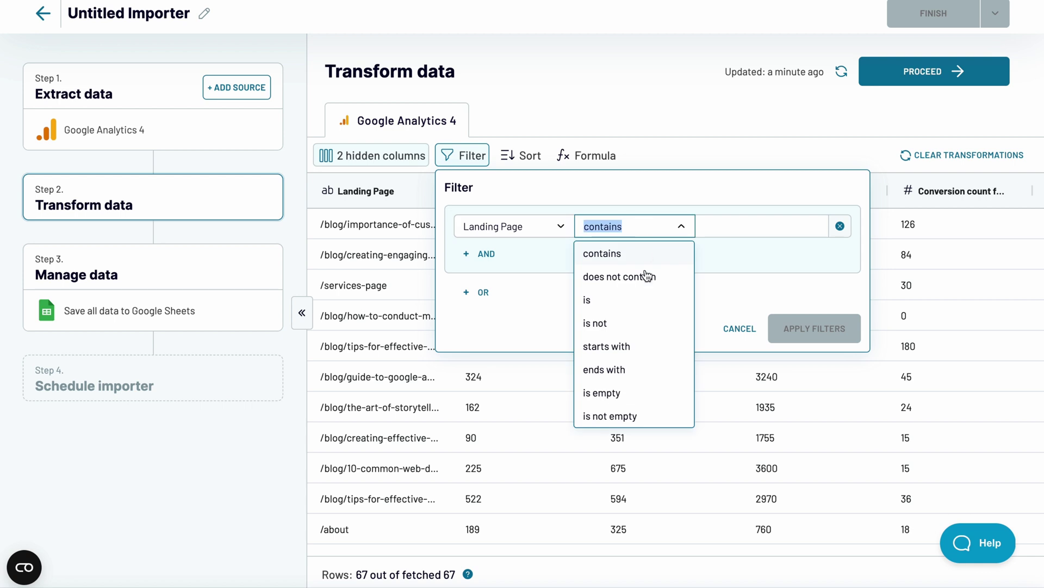
{"action": "left_click", "coordinate": [647, 345]}
{"action": "left_click", "coordinate": [735, 226]}
{"action": "type", "text": "/blog/"}
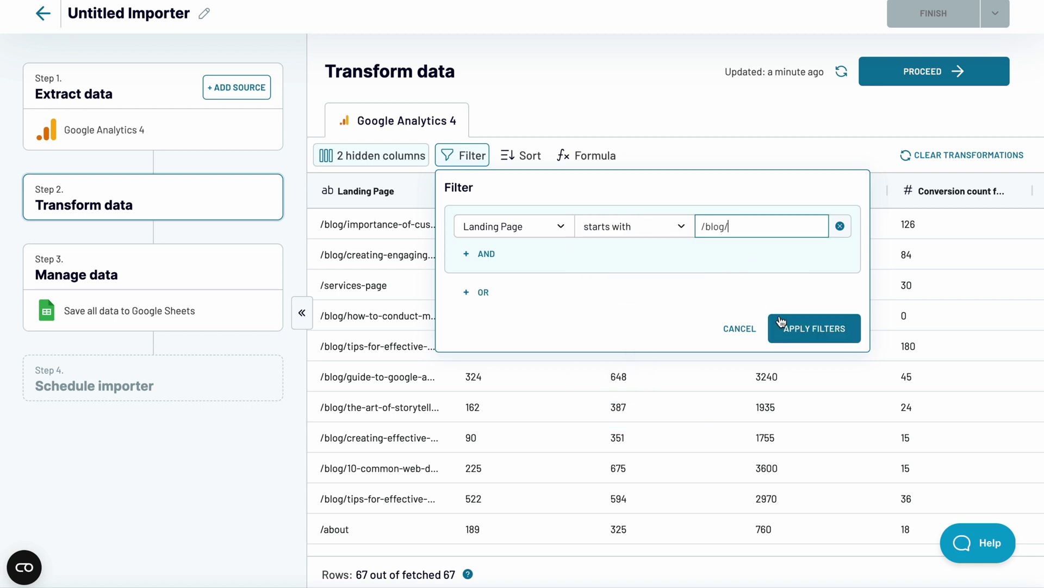
{"action": "left_click", "coordinate": [781, 322]}
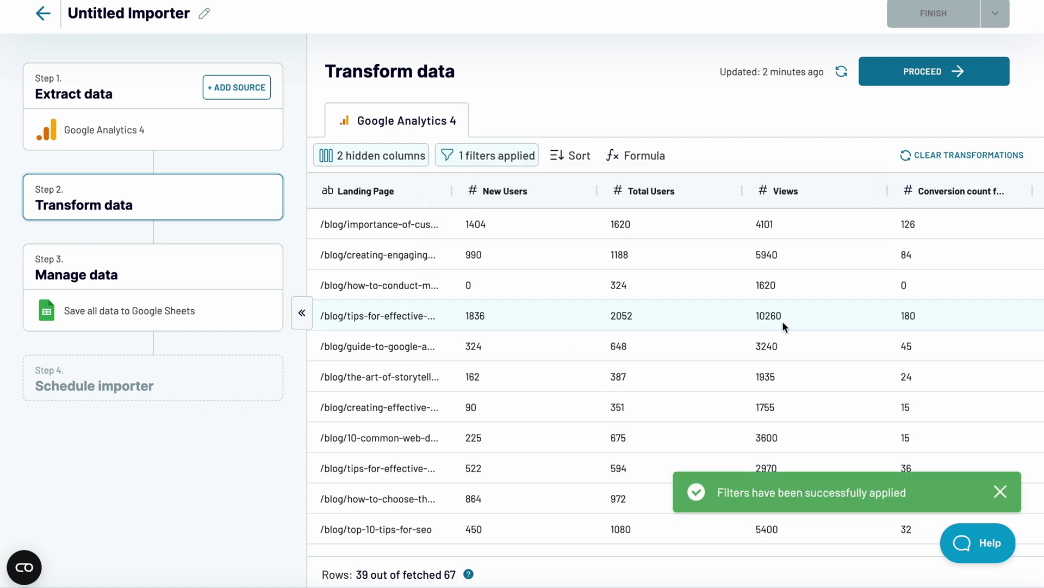
- Connect a Google account with access granted for the Google Sheets destination
{"action": "left_click", "coordinate": [906, 76]}
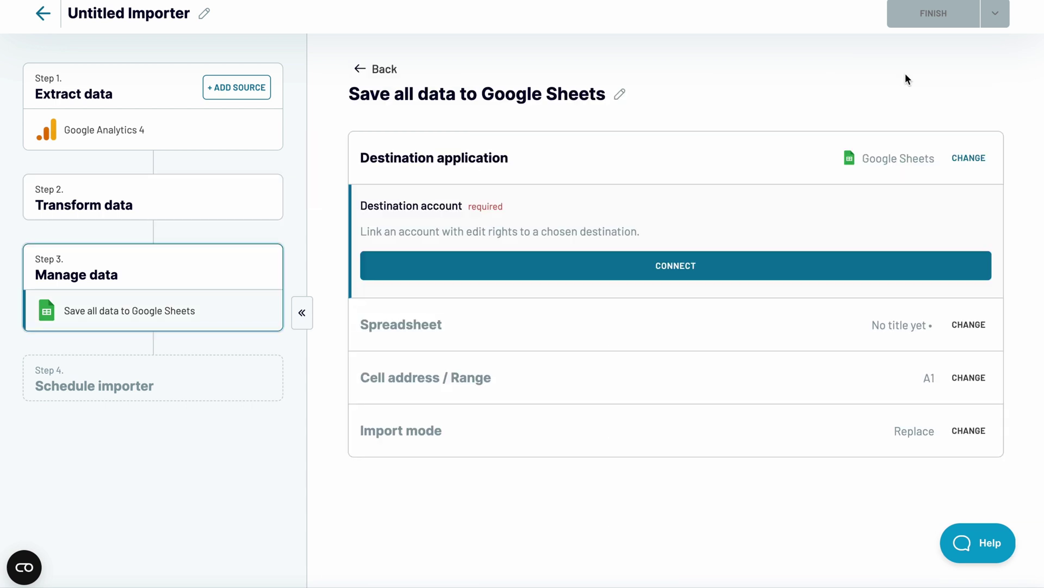
{"action": "left_click", "coordinate": [667, 263]}
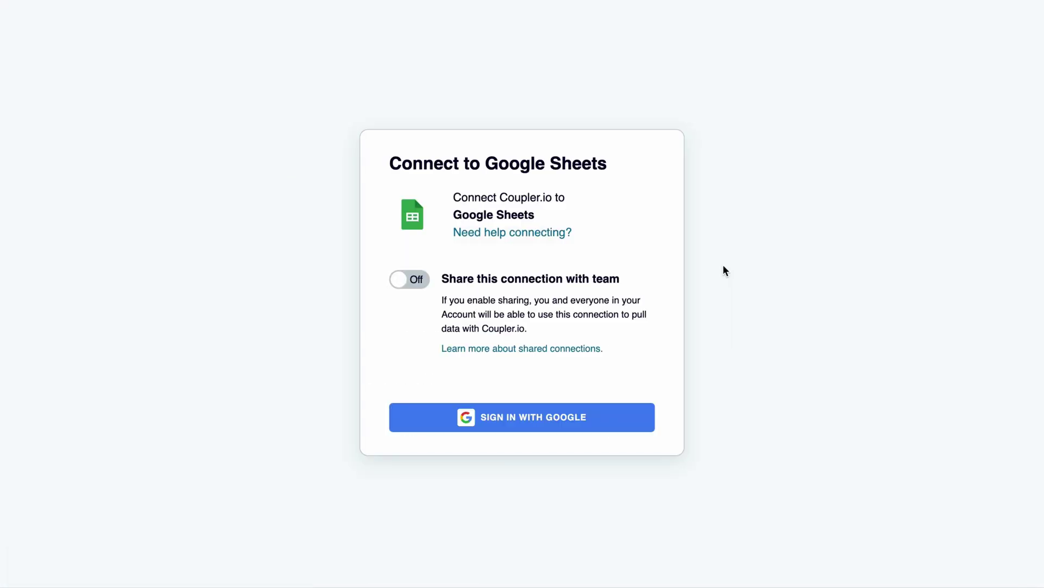
{"action": "left_click", "coordinate": [562, 433]}
{"action": "left_click", "coordinate": [529, 340]}
{"action": "left_click", "coordinate": [569, 471]}
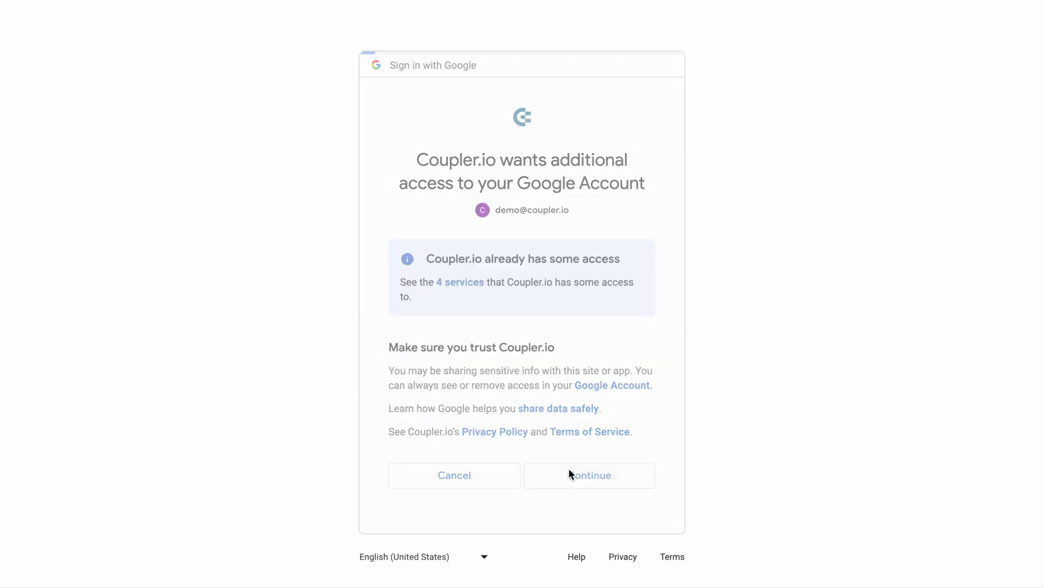
{"action": "left_click", "coordinate": [579, 294]}
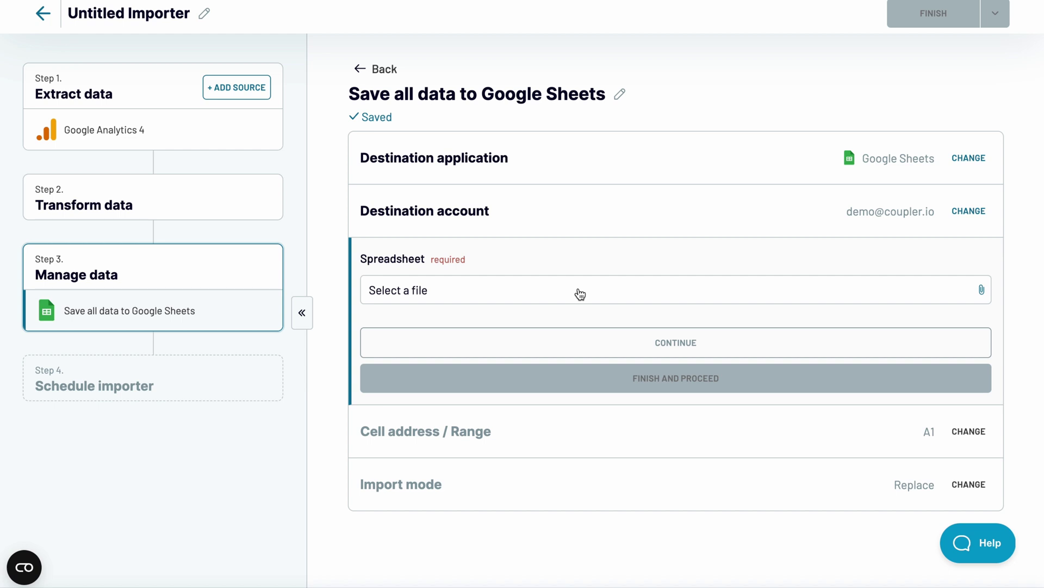
- Pick the GA4 report spreadsheet and its Sheet1 as the destination
{"action": "left_click", "coordinate": [580, 292]}
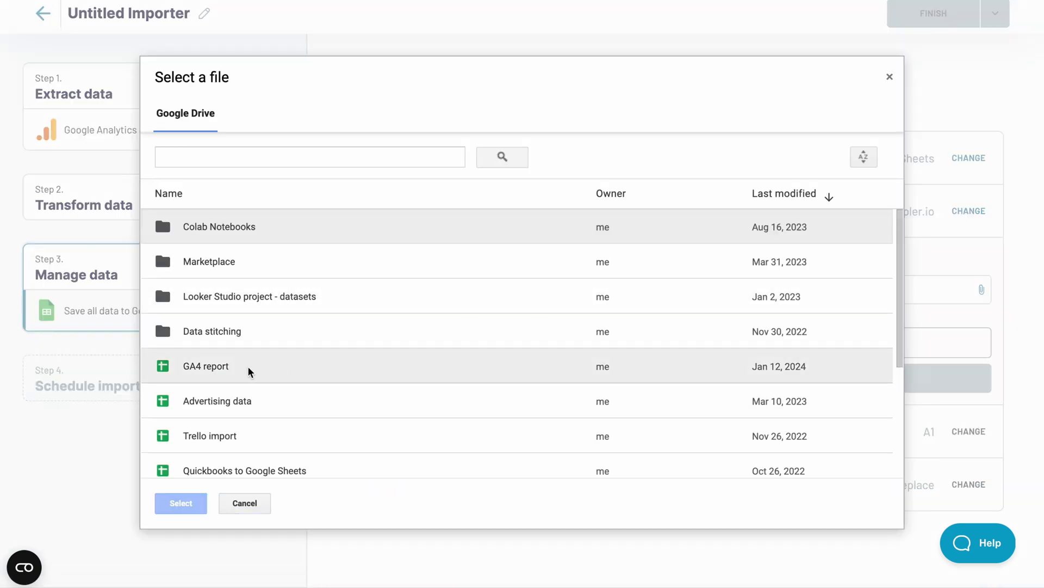
{"action": "left_click", "coordinate": [249, 371]}
{"action": "left_click", "coordinate": [181, 502]}
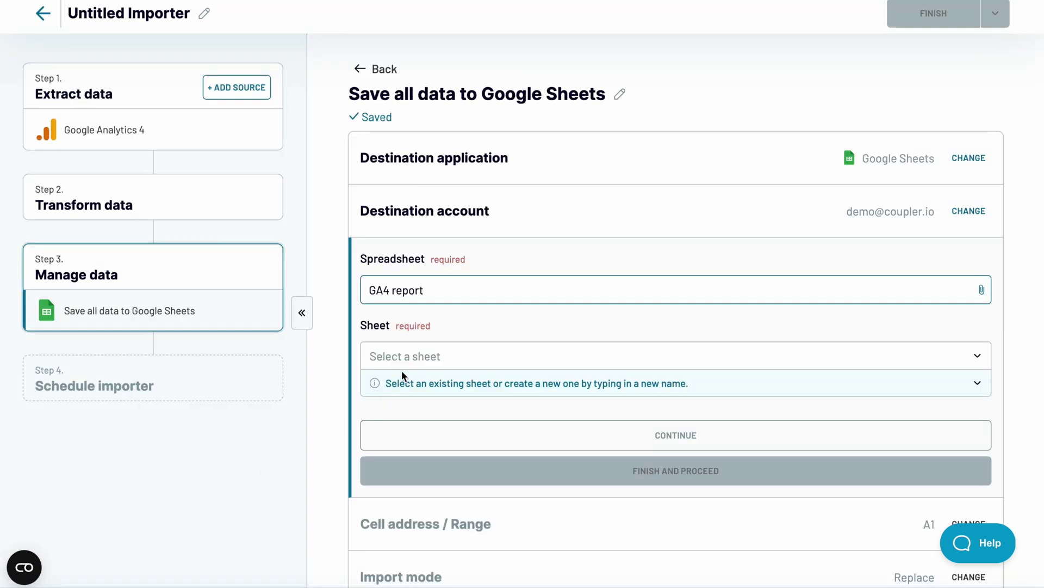
{"action": "left_click", "coordinate": [413, 356]}
{"action": "left_click", "coordinate": [402, 388]}
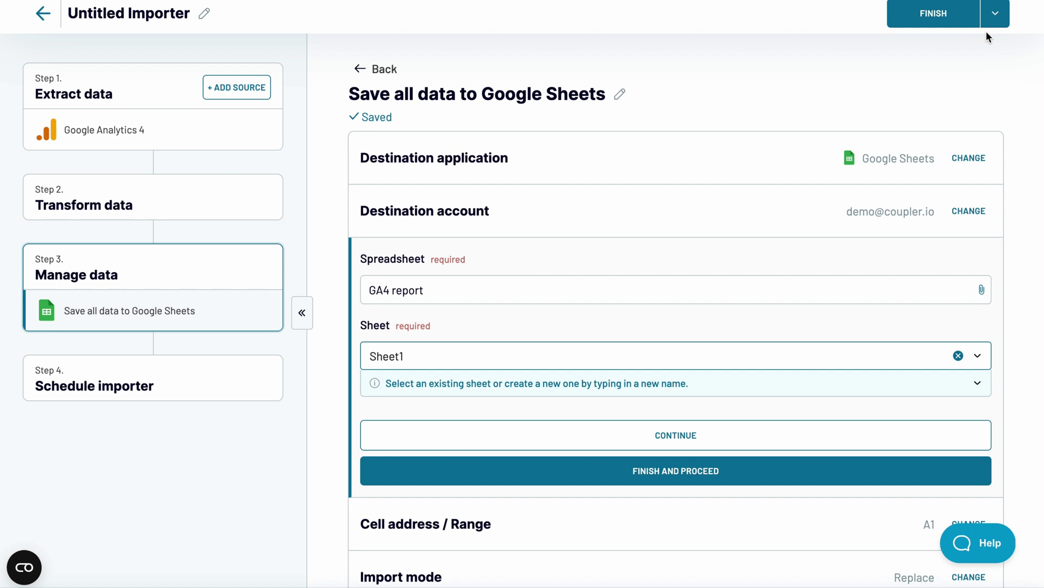
- Save and run the importer, then view the results in the spreadsheet
{"action": "left_click", "coordinate": [1002, 20]}
{"action": "left_click", "coordinate": [982, 51]}
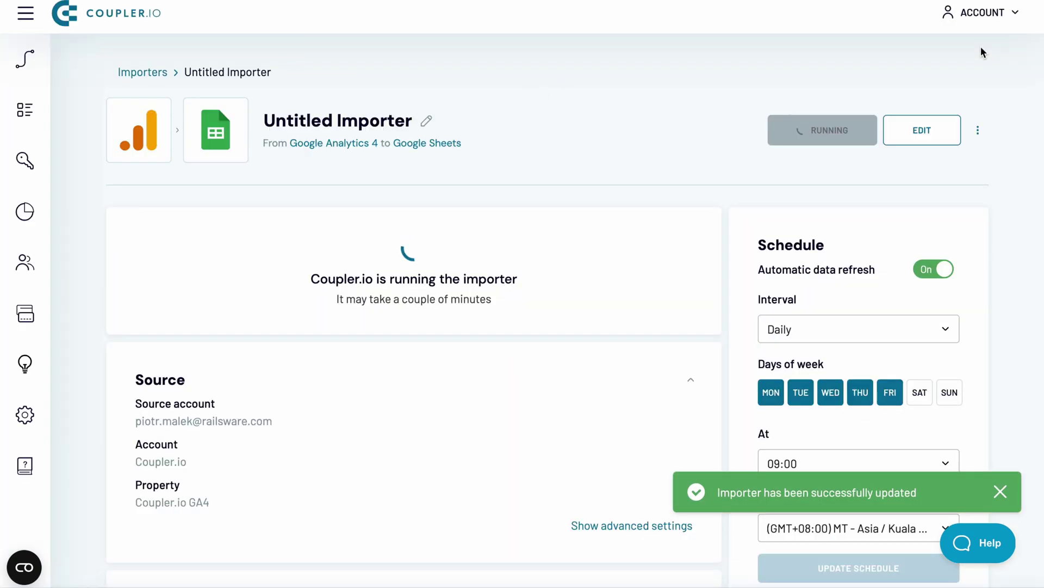
{"action": "left_click", "coordinate": [902, 88]}
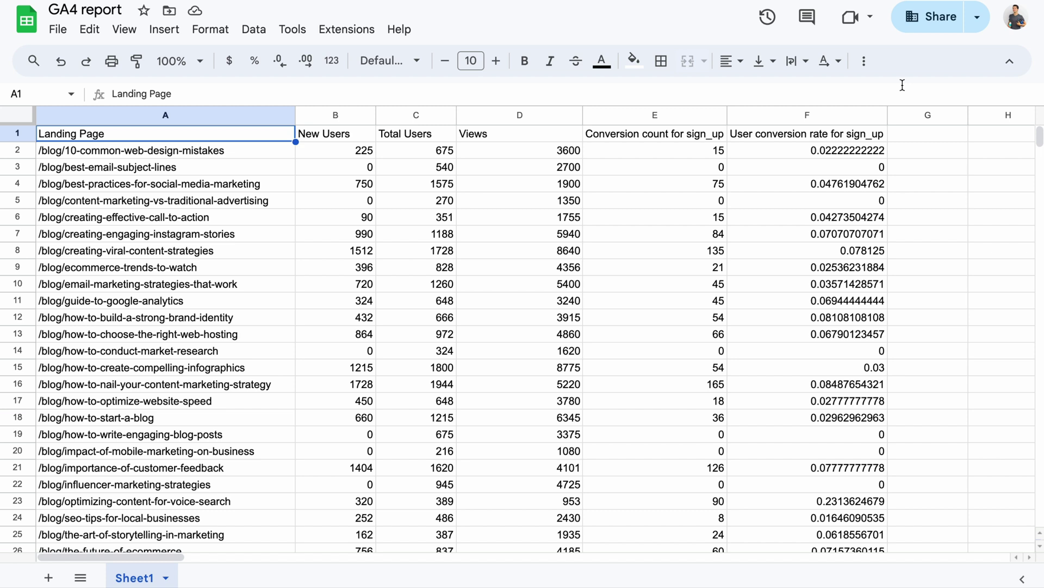
- Create a filter on the imported landing-page table
{"action": "left_click", "coordinate": [873, 72]}
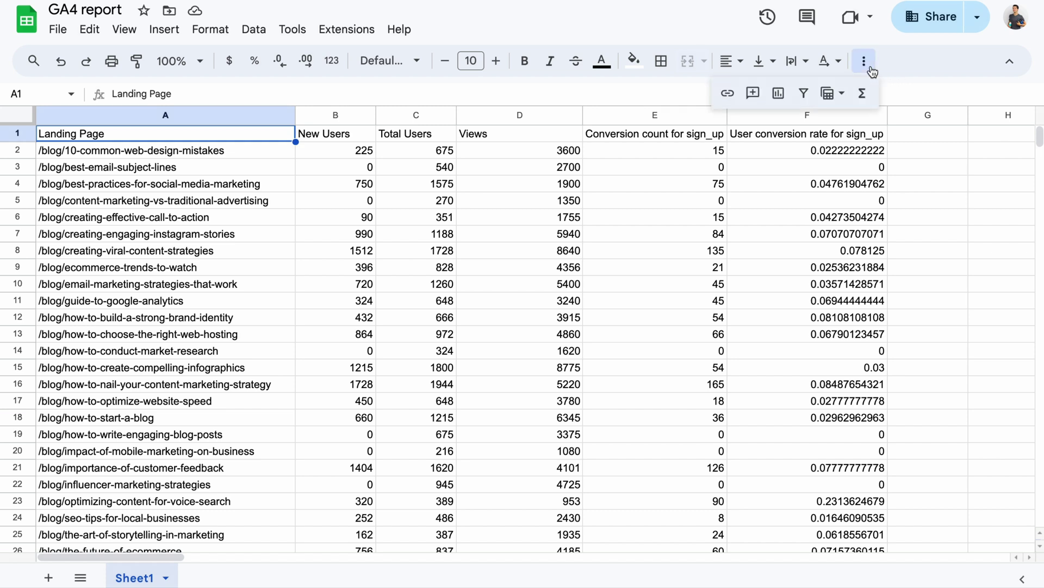
{"action": "left_click", "coordinate": [803, 93]}
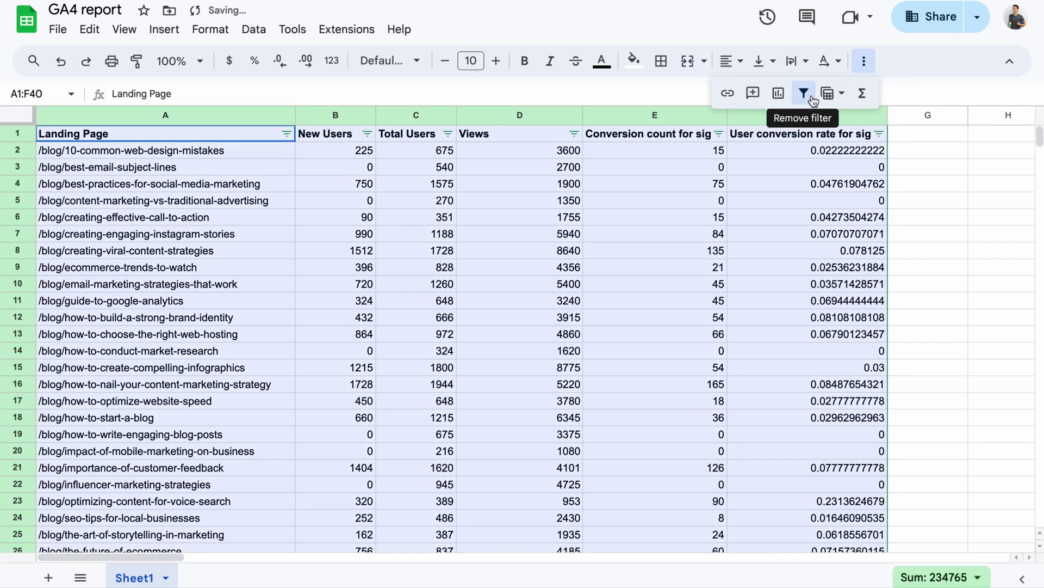
{"action": "left_click", "coordinate": [863, 67]}
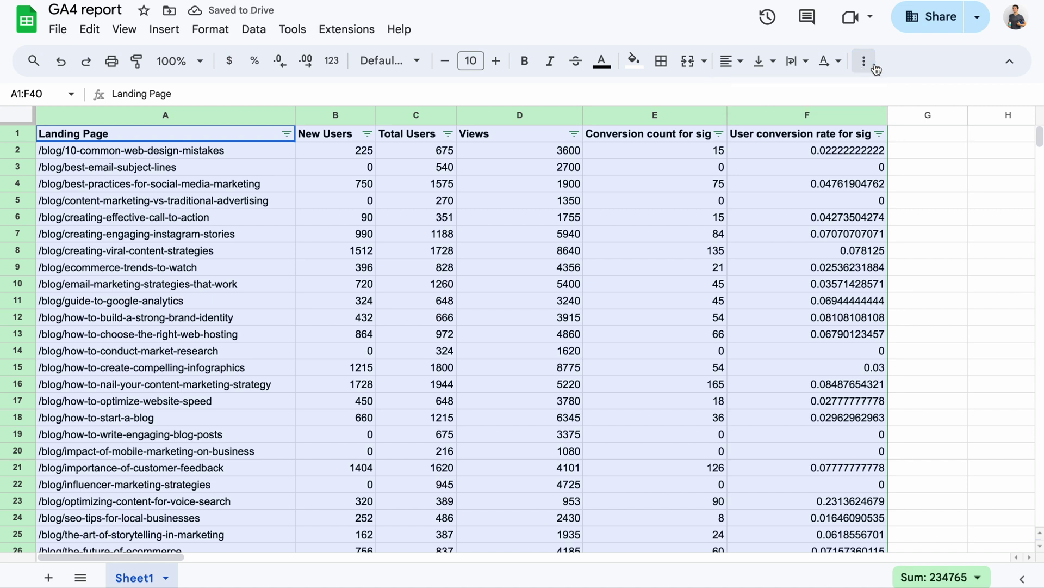
- Sort column F Z to A, then column E A to Z by conversion count
{"action": "left_click", "coordinate": [882, 138]}
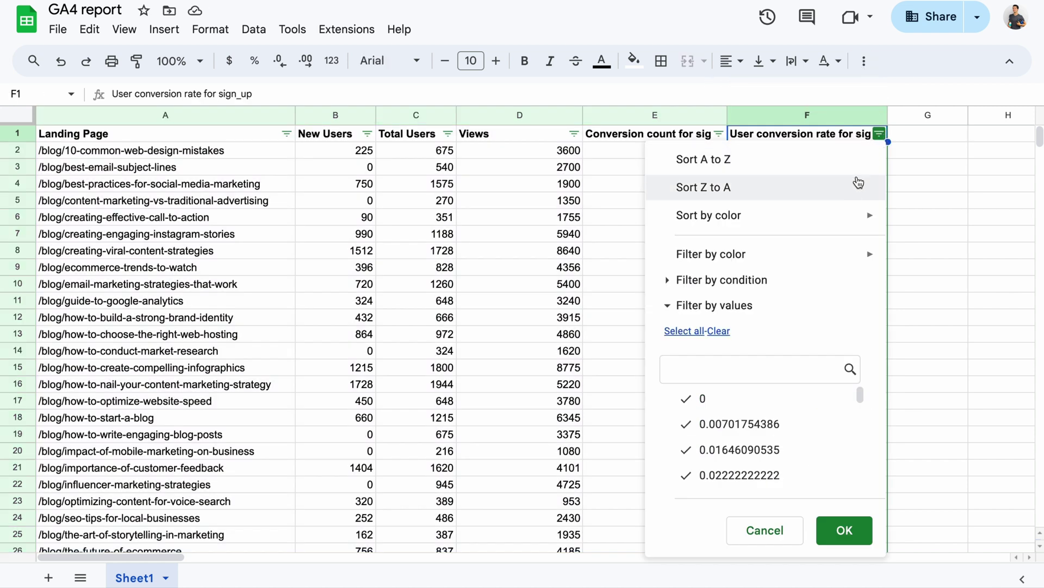
{"action": "left_click", "coordinate": [852, 187]}
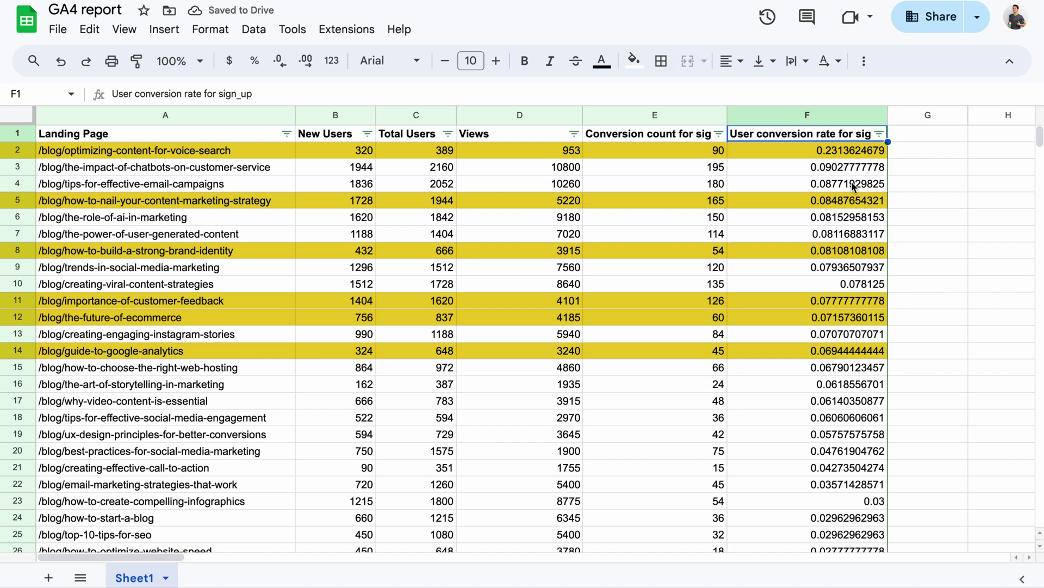
{"action": "left_click", "coordinate": [719, 134]}
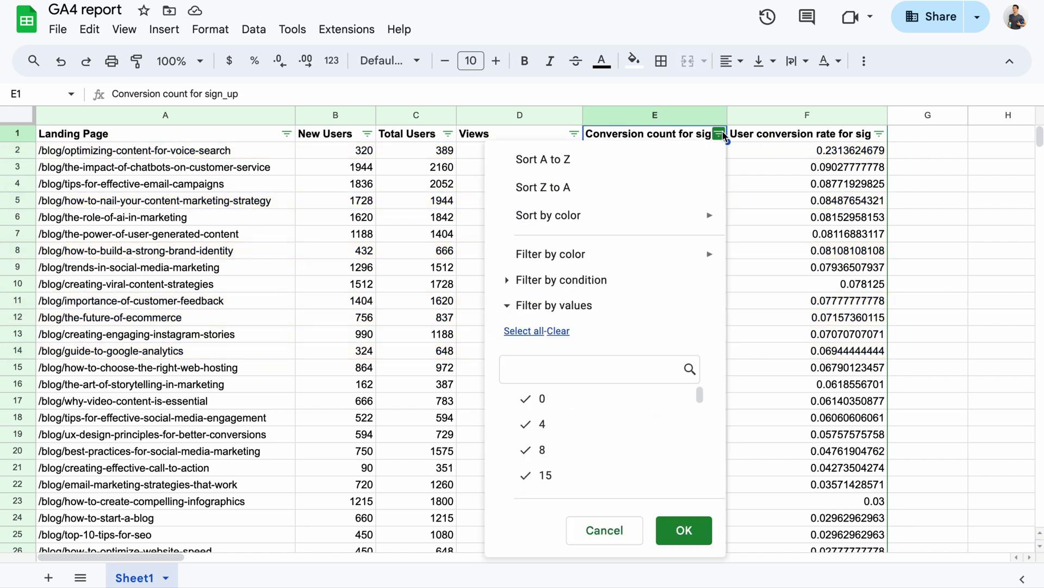
{"action": "left_click", "coordinate": [687, 158]}
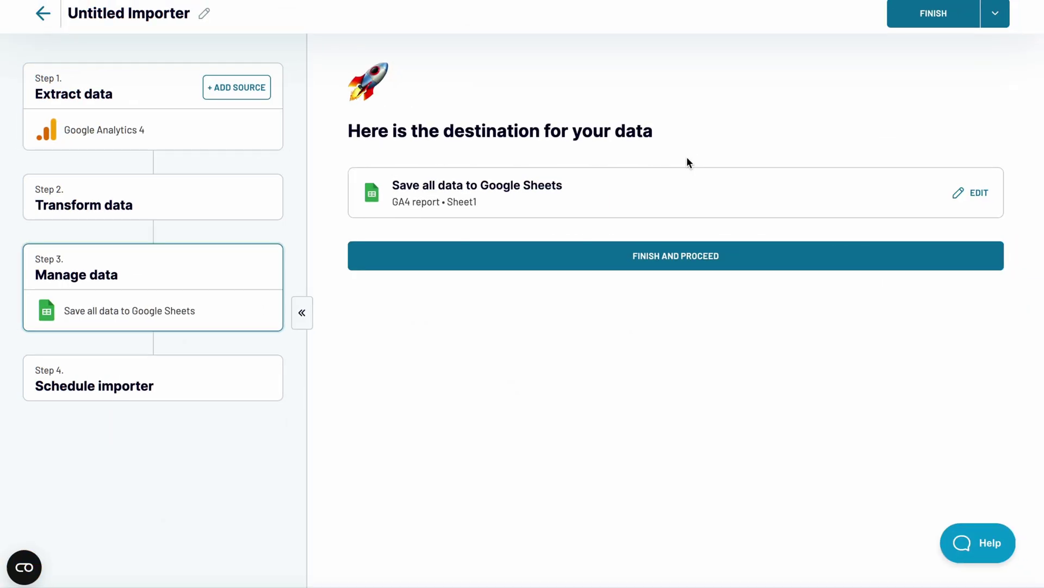
- Proceed to Step 4, Schedule importer, showing daily 09:00 Monday–Friday refresh
{"action": "left_click", "coordinate": [666, 256]}
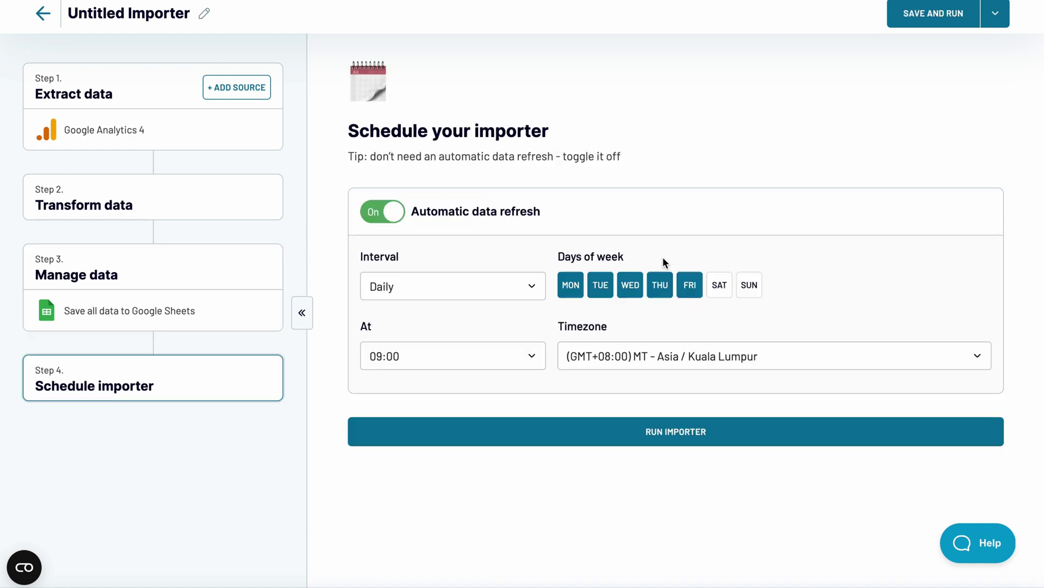